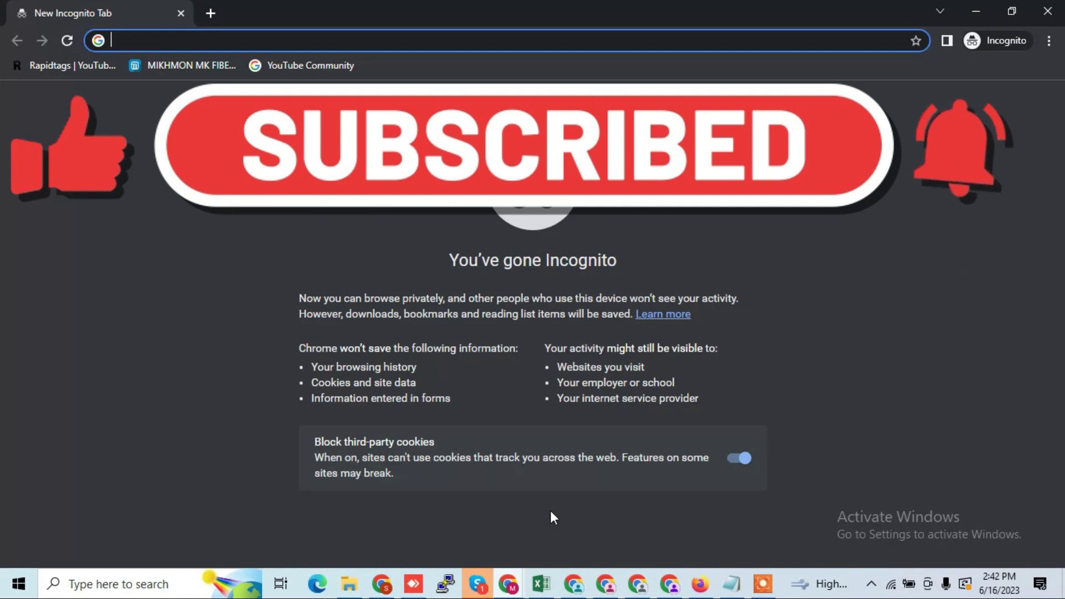
- Load the router login page at 192.168.0.1 in the Chrome Incognito tab
type("192.168.")
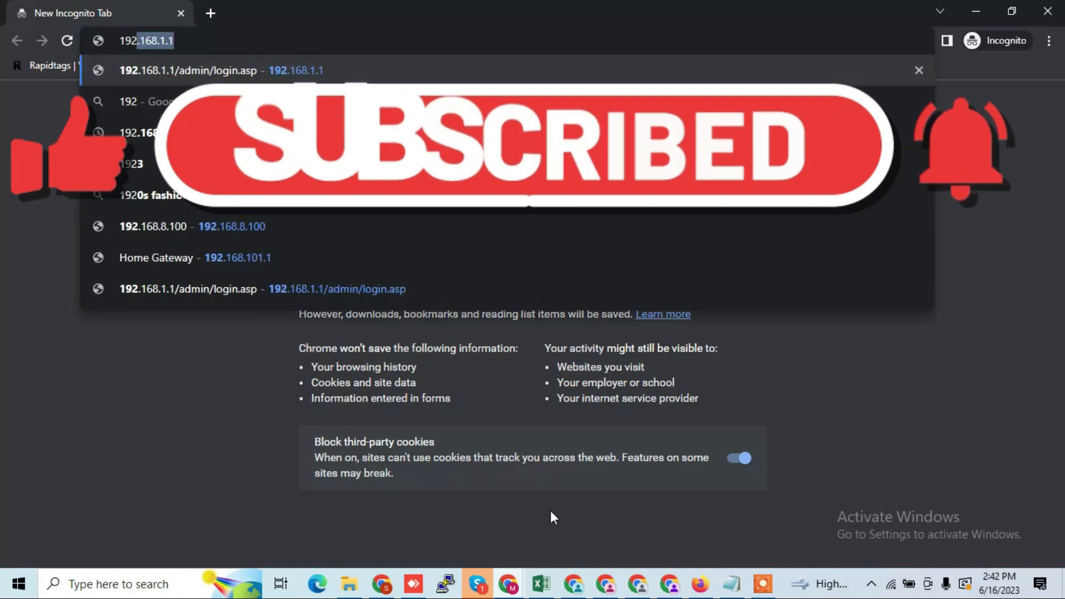
type("0.1")
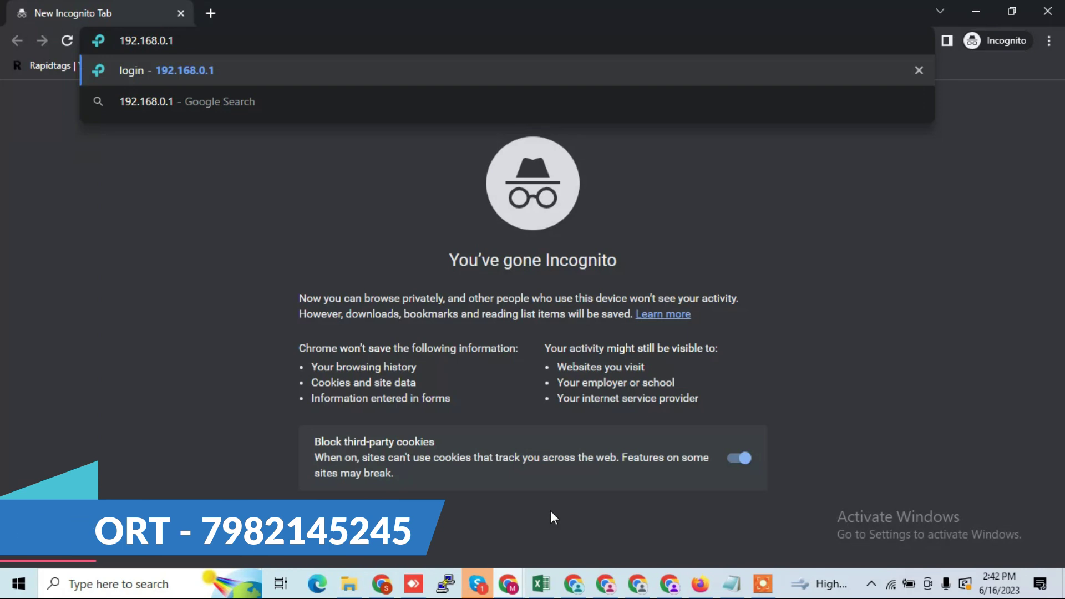
key("Return")
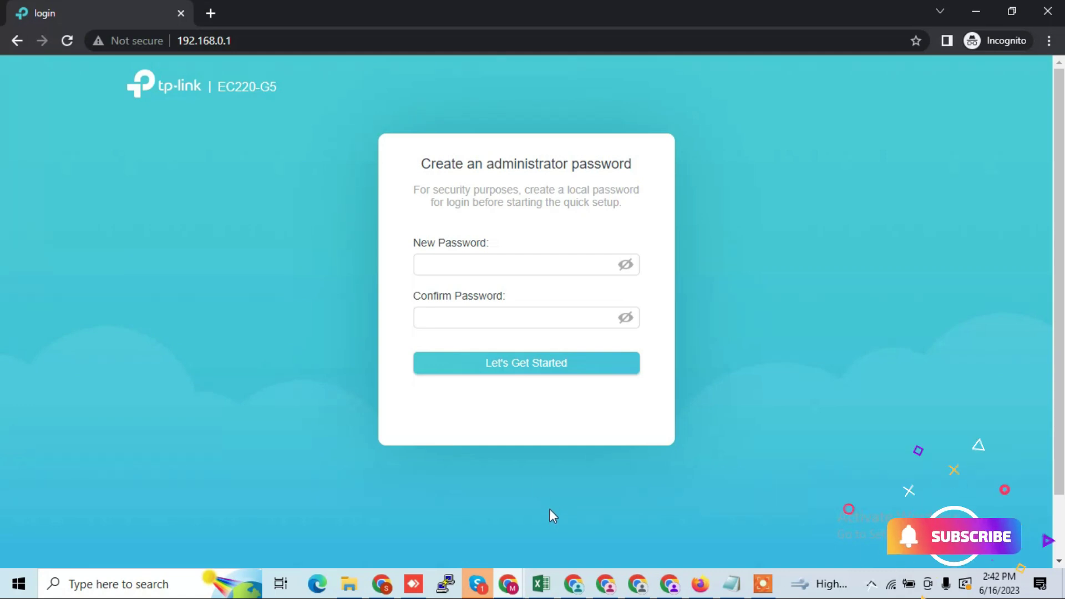
- Set the new administrator password in both fields, reveal both to verify, and begin Quick Setup
left_click(463, 264)
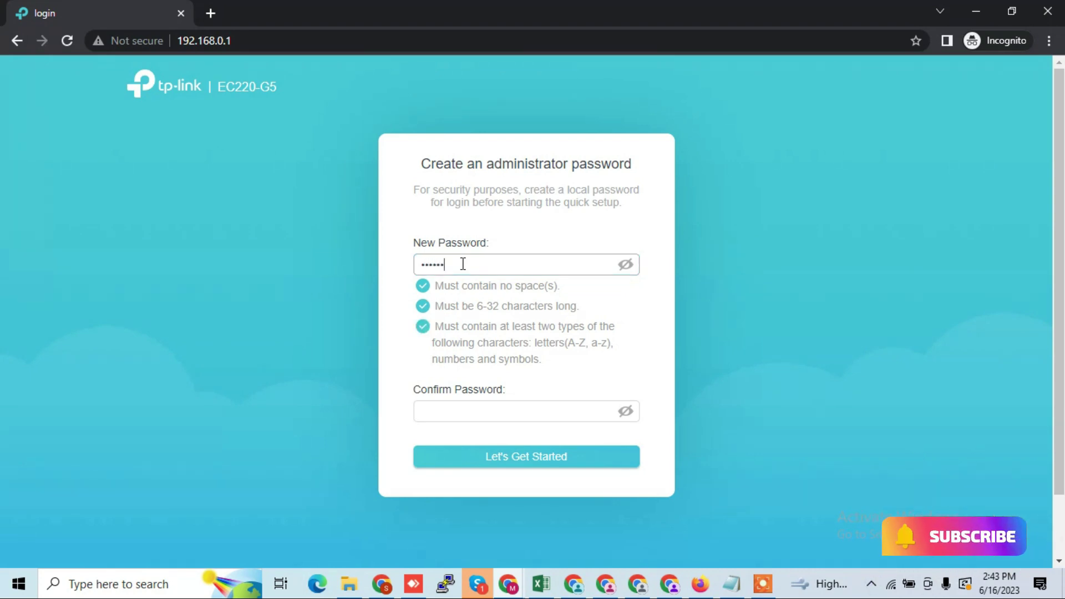
key("Tab")
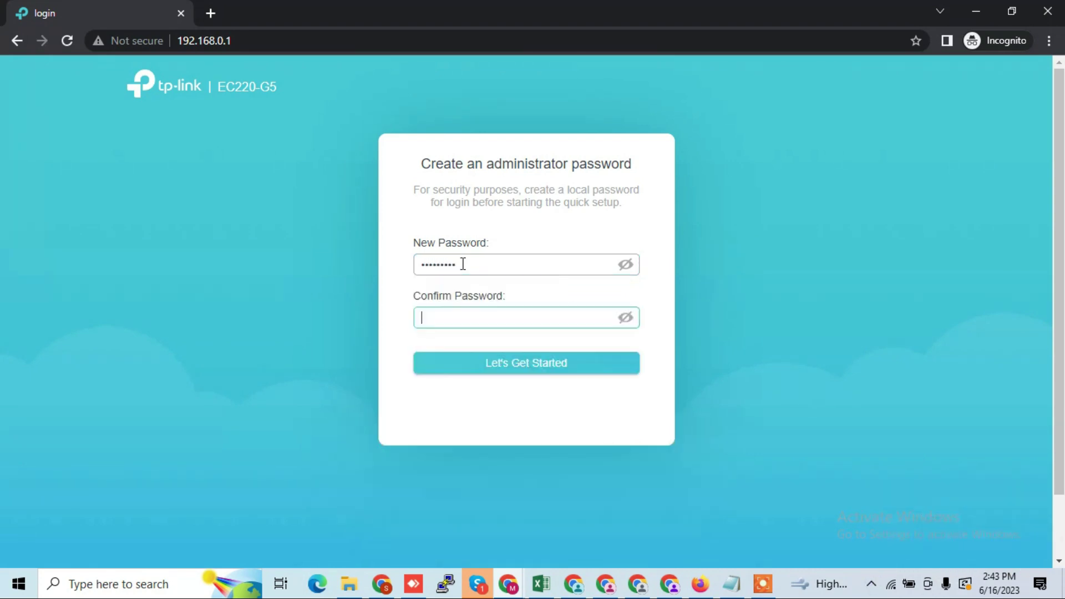
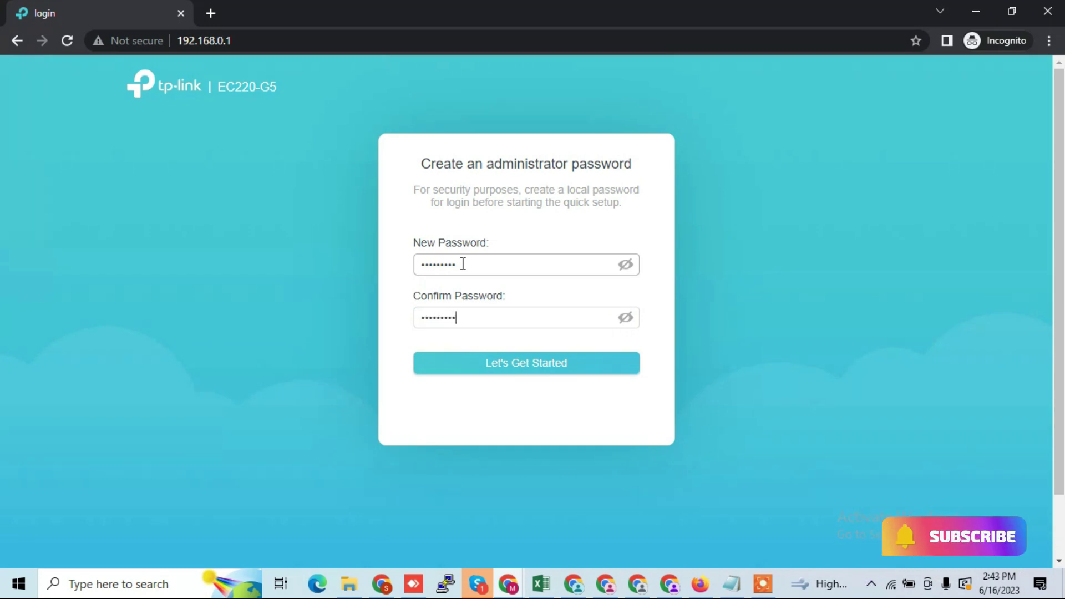
left_click(624, 268)
left_click(625, 319)
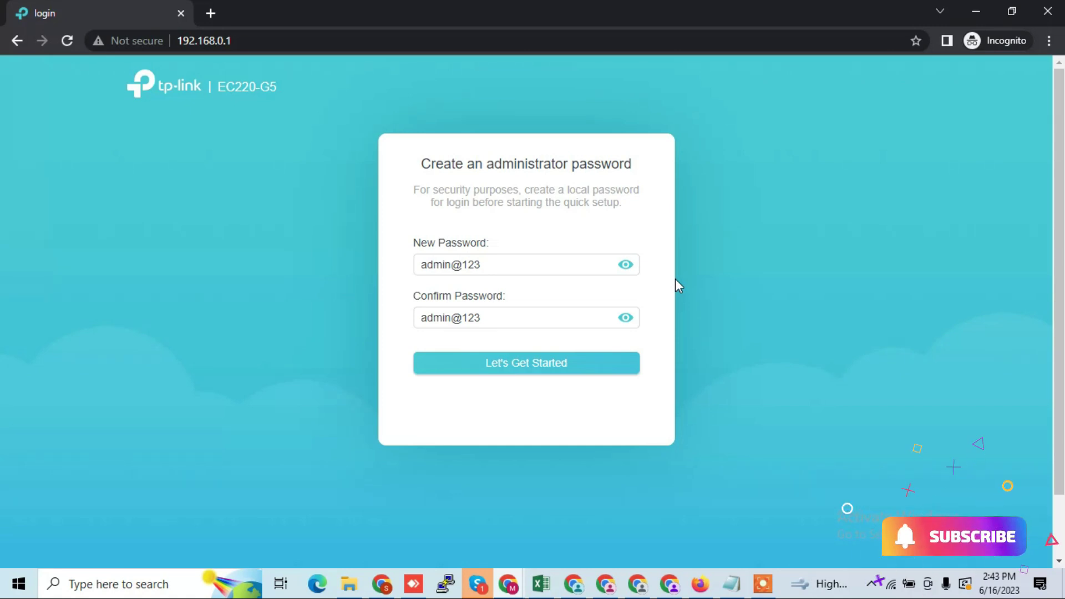
left_click(546, 367)
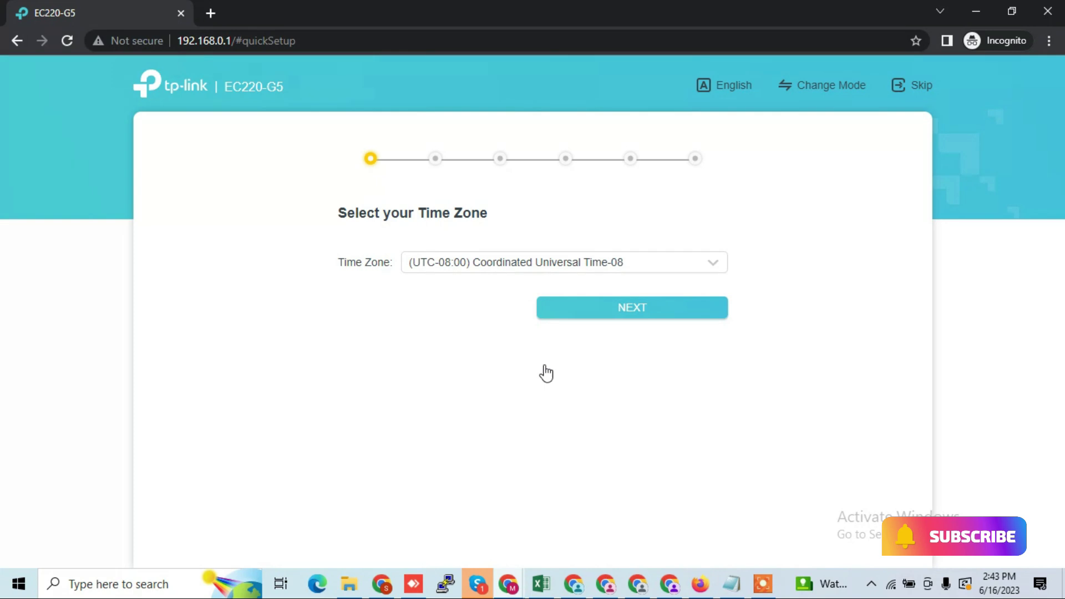
- Change the time zone from UTC-08:00 to (UTC+05:30) Chennai, Kolkata, Mumbai, New Delhi and proceed
left_click(567, 273)
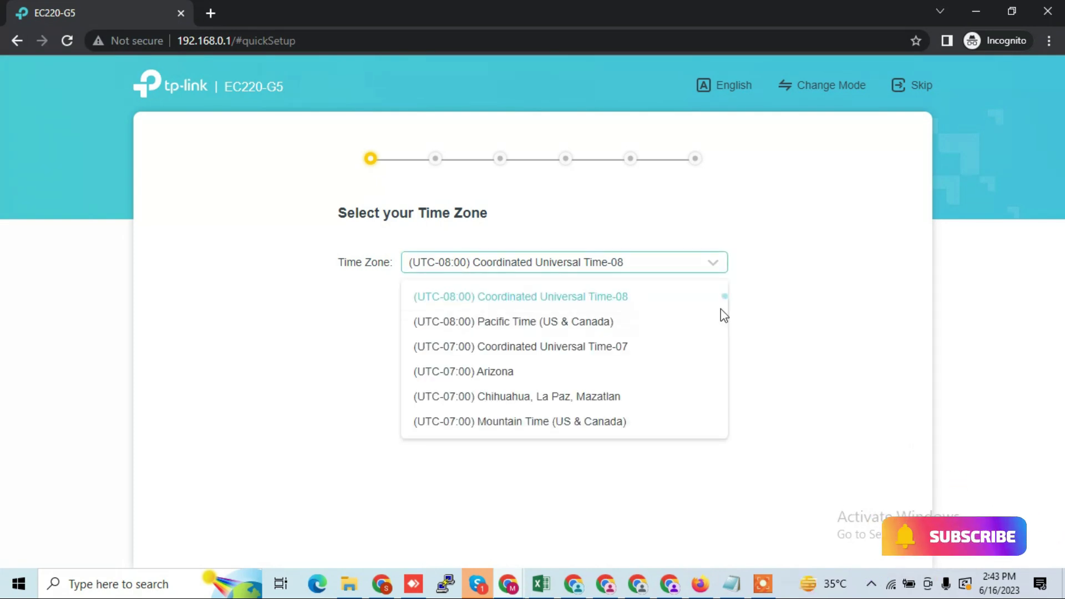
left_click_drag(726, 297, 727, 381)
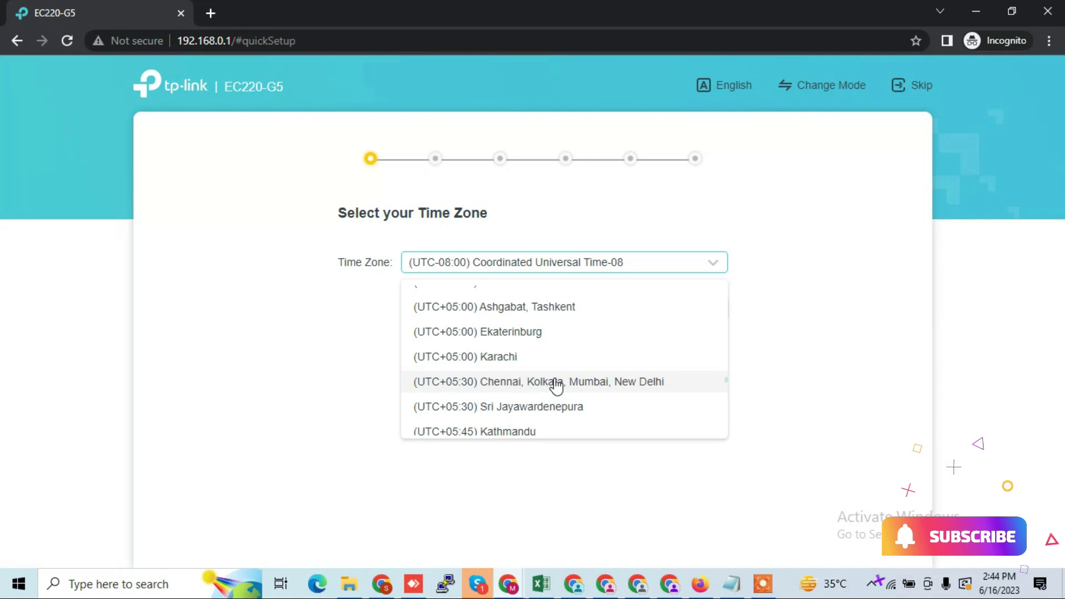
left_click(623, 387)
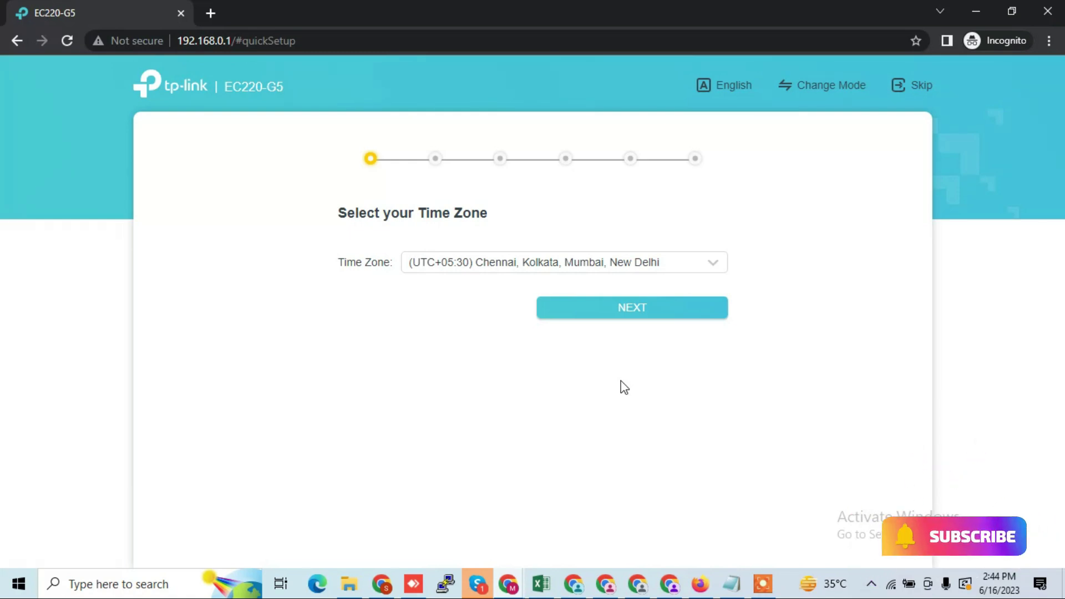
left_click(632, 311)
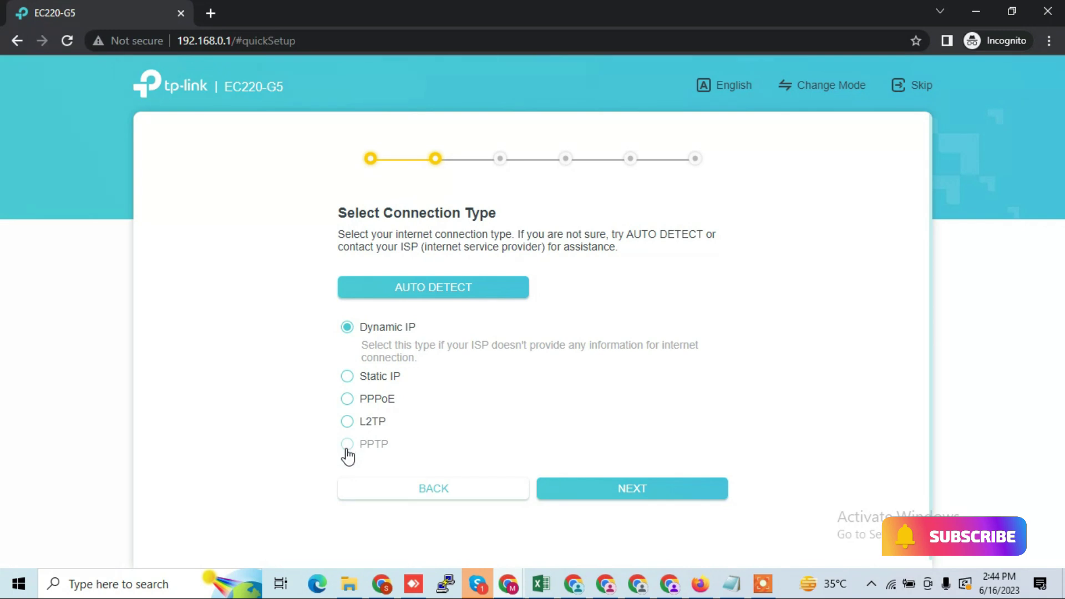
- Switch the connection type from Dynamic IP to PPPoE and continue
left_click(348, 400)
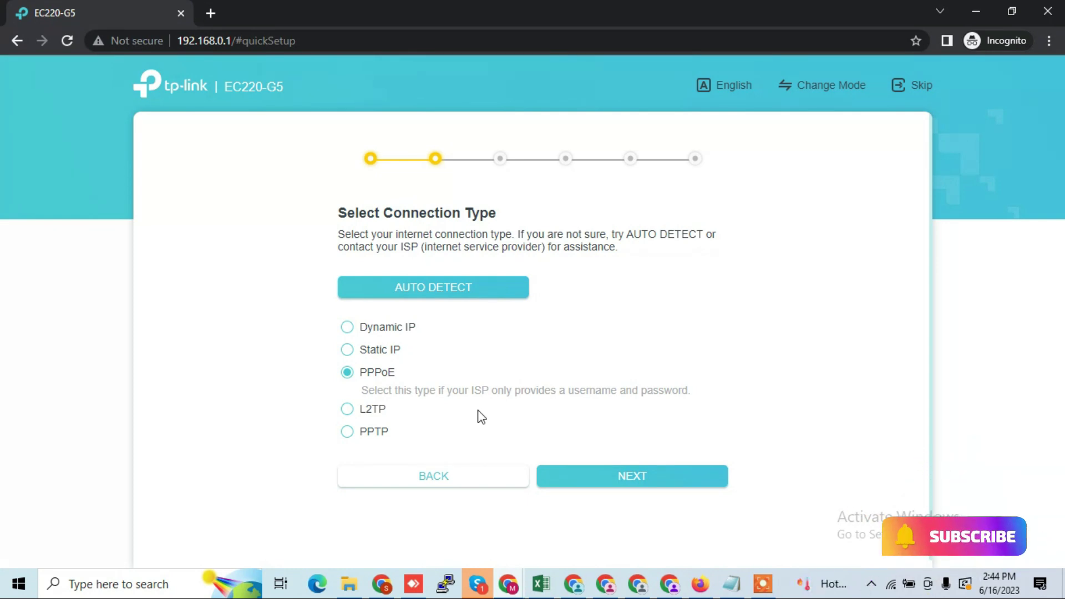
left_click(622, 483)
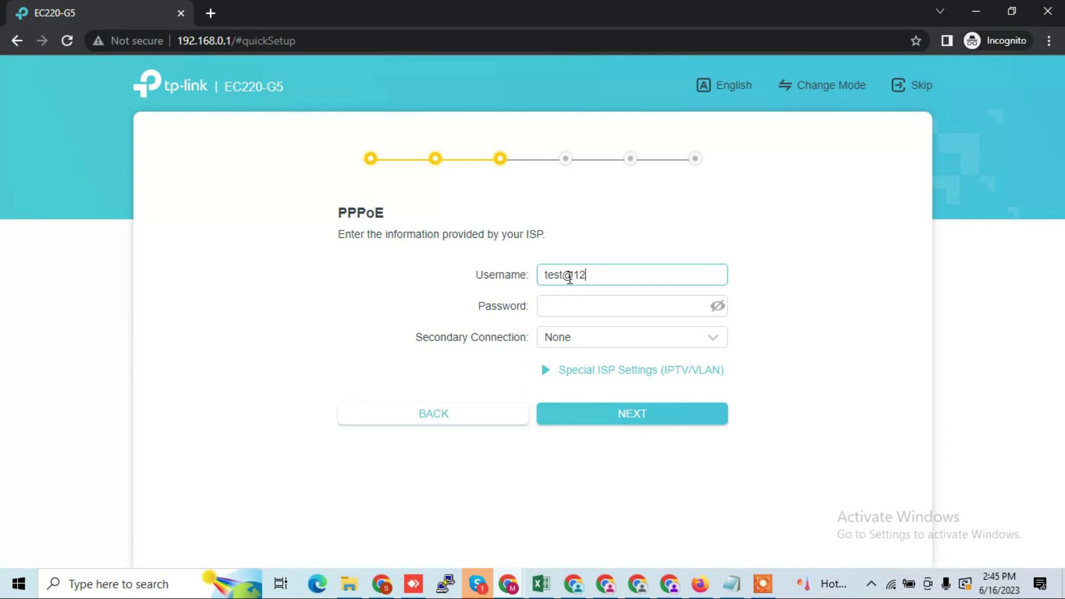
- Enter the ISP's PPPoE username and password, keep Secondary Connection as None, and continue
left_click(574, 304)
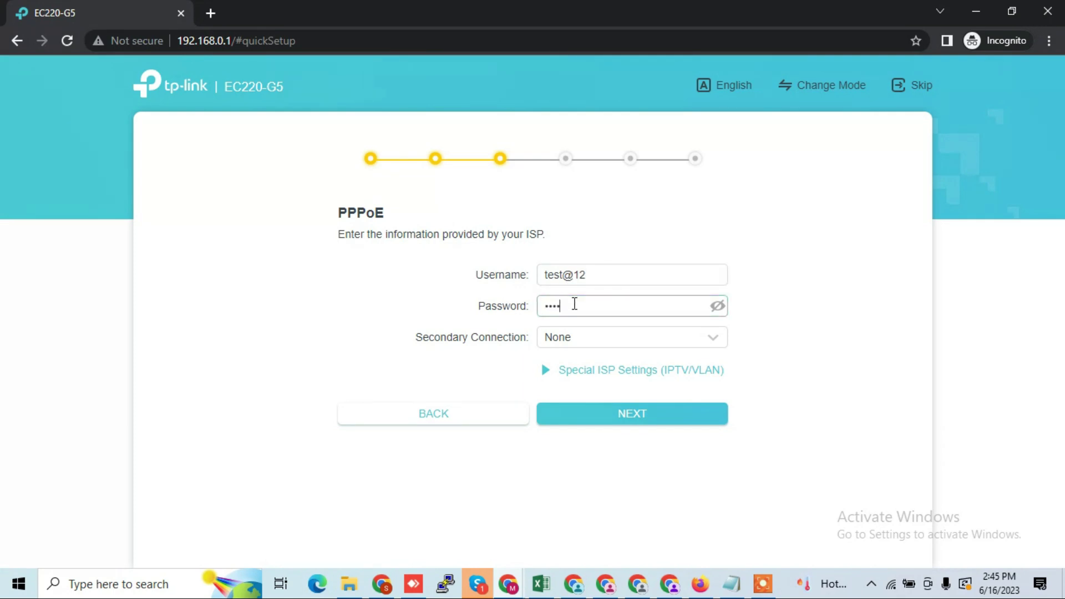
left_click(576, 342)
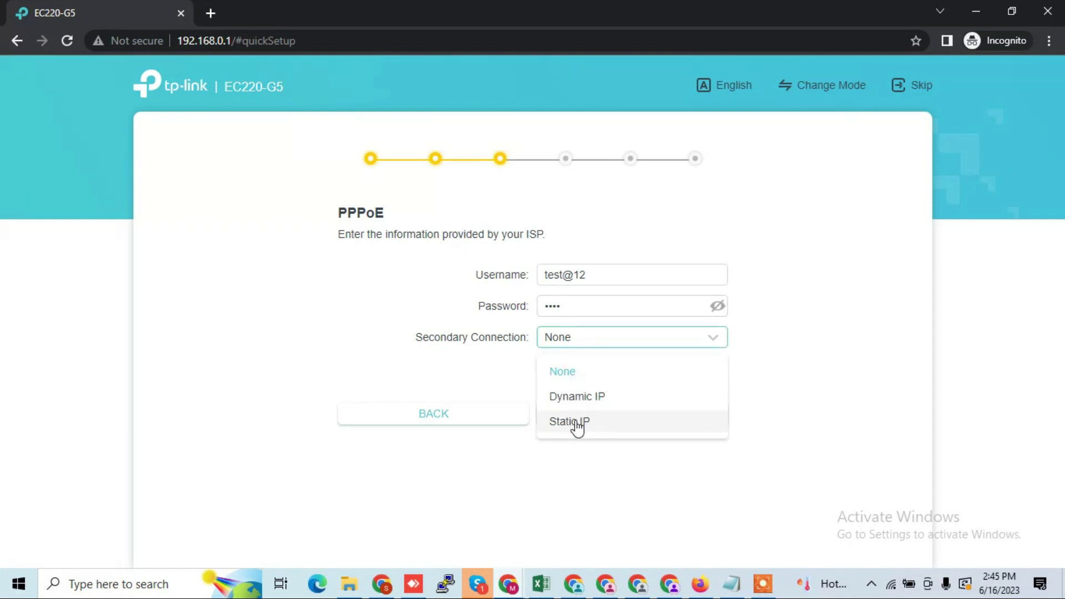
left_click(569, 382)
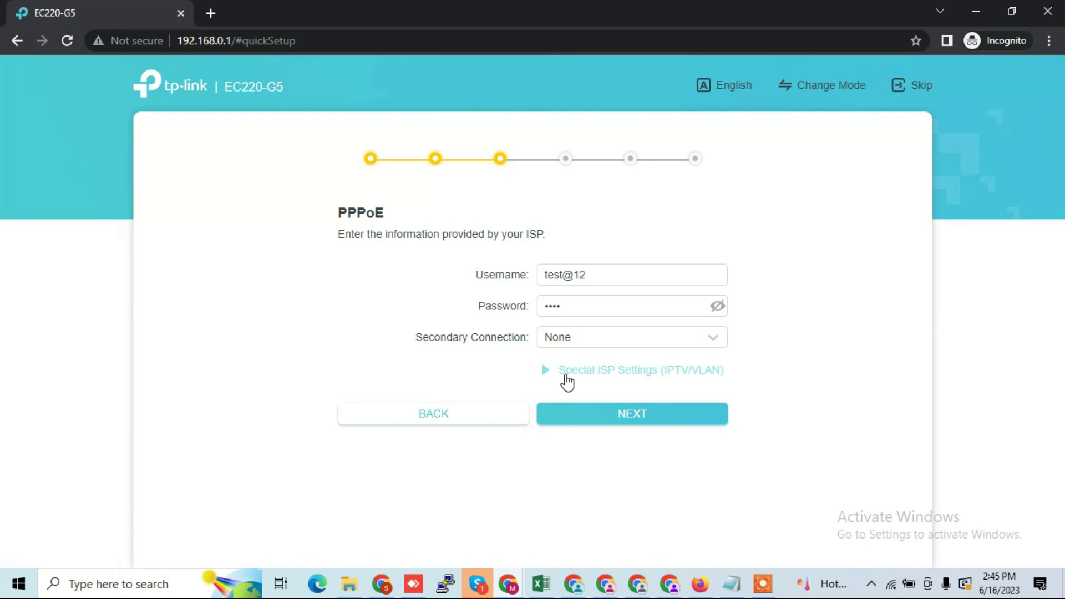
left_click(642, 422)
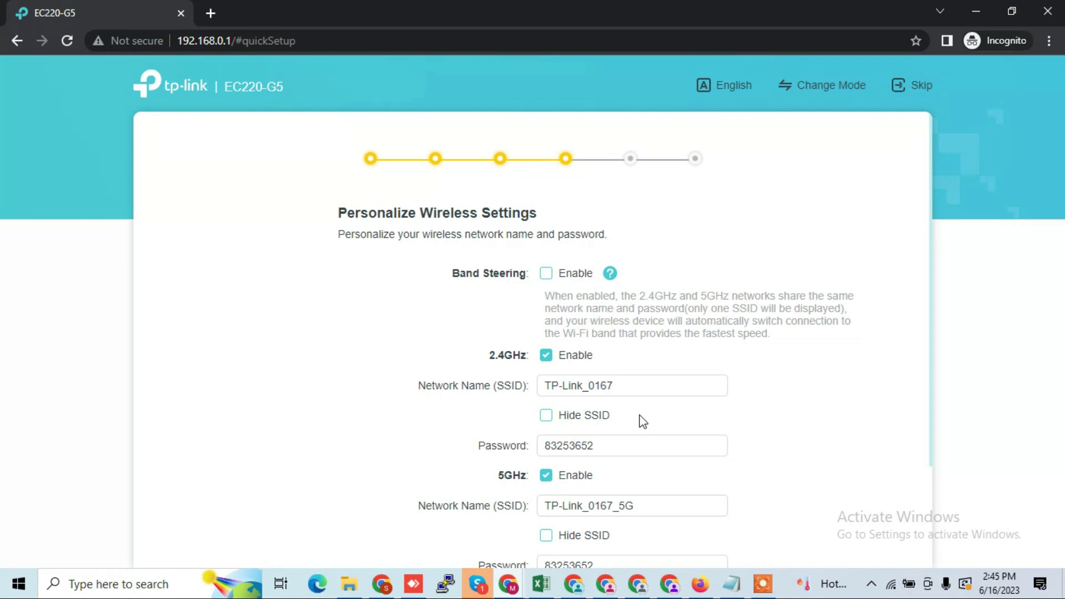
scroll(927, 345, "down", 1)
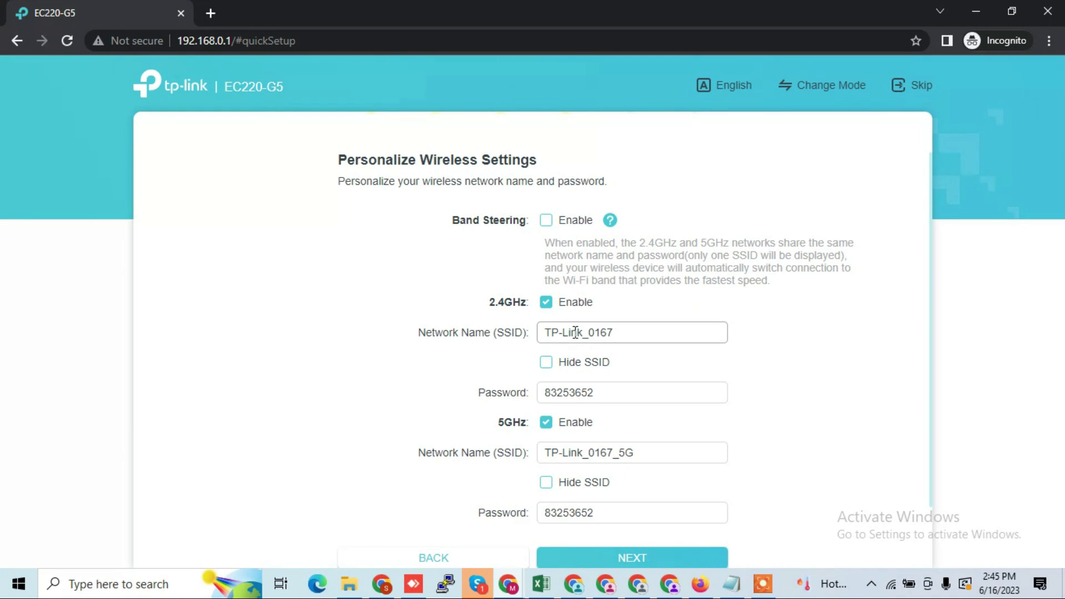
left_click(546, 221)
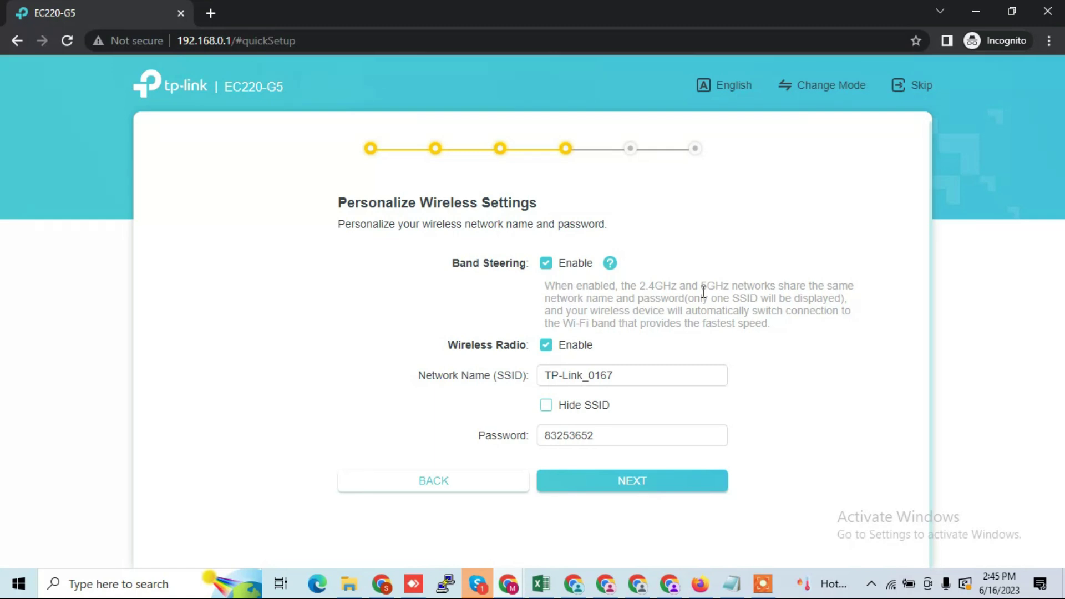
left_click(545, 266)
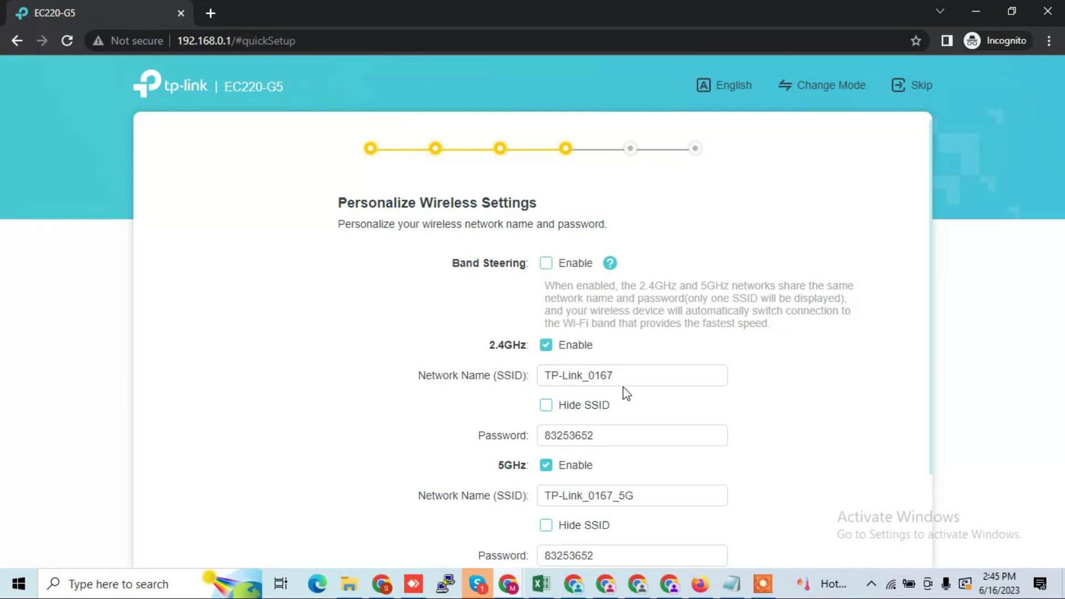
left_click_drag(622, 375, 545, 374)
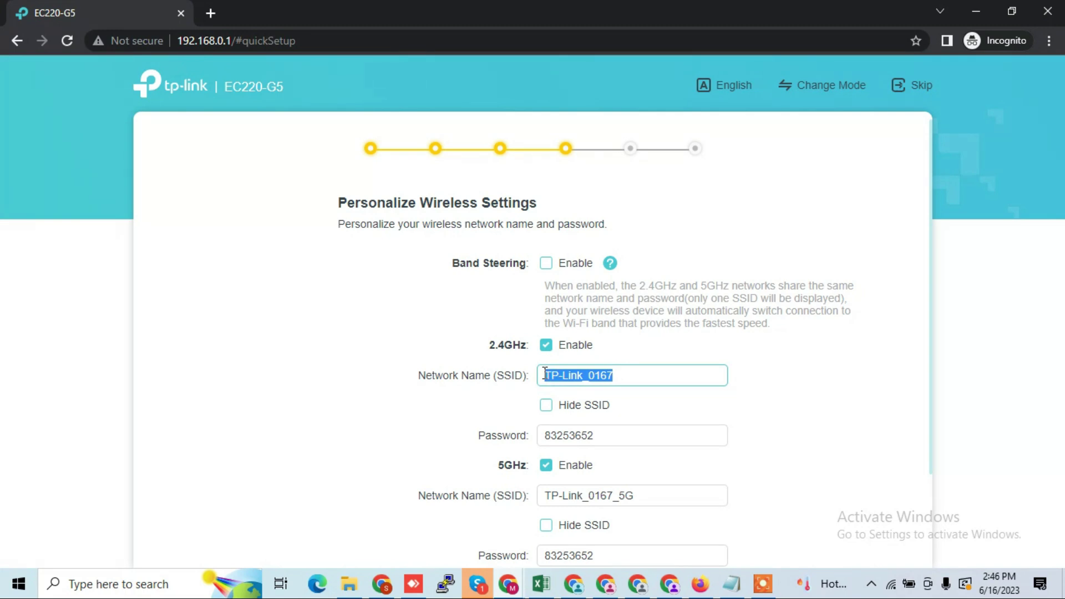
- Name the 2.4GHz network Mkfibernet_2.4G and replace its password with the new Wi-Fi password
type("Mk")
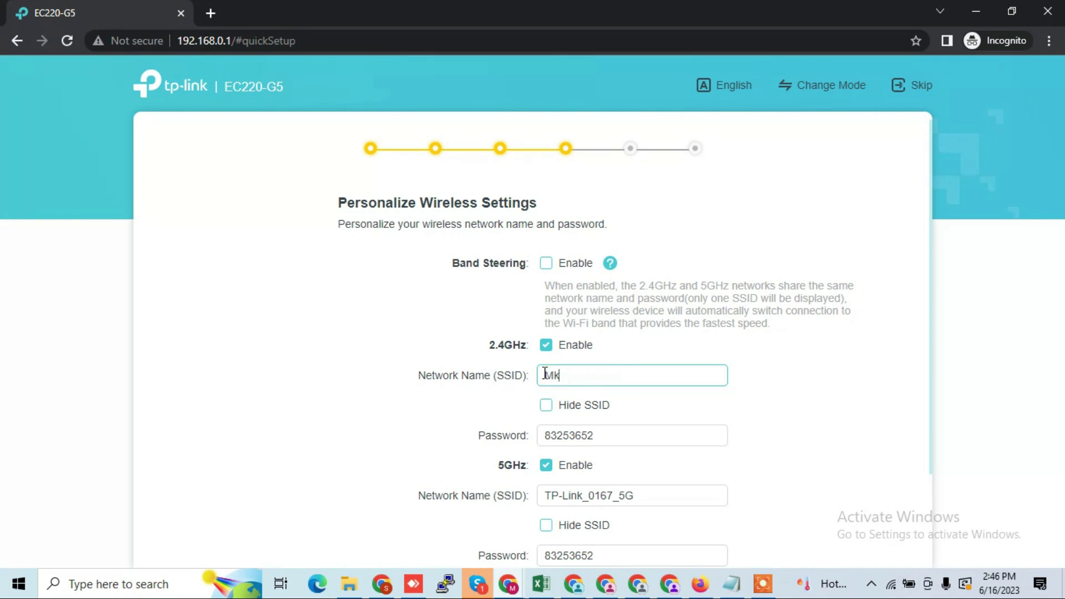
type("fibernet_2.4G")
left_click(556, 434)
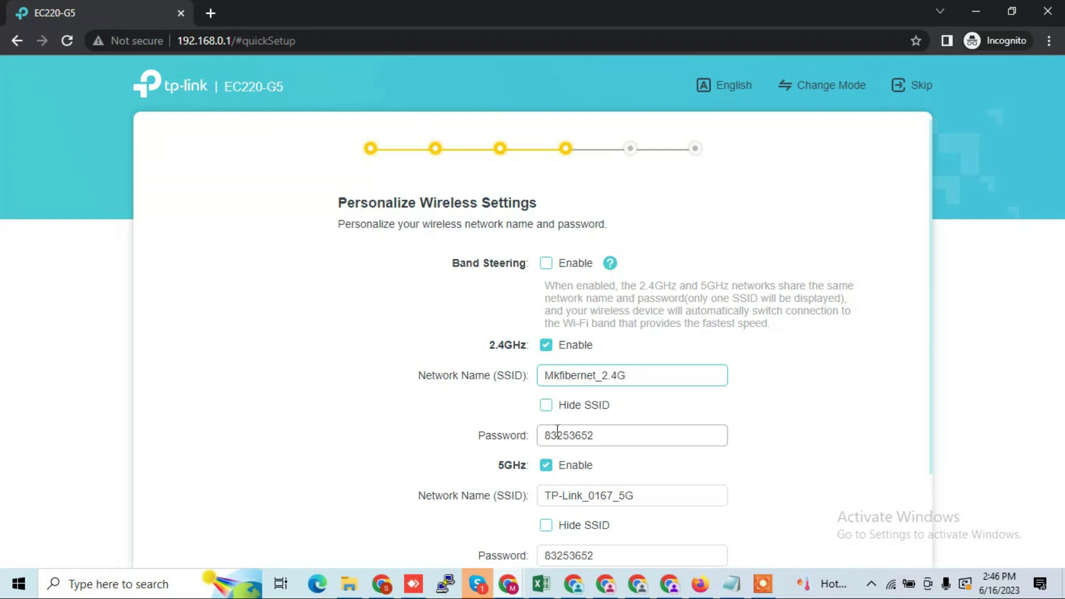
double_click(582, 437)
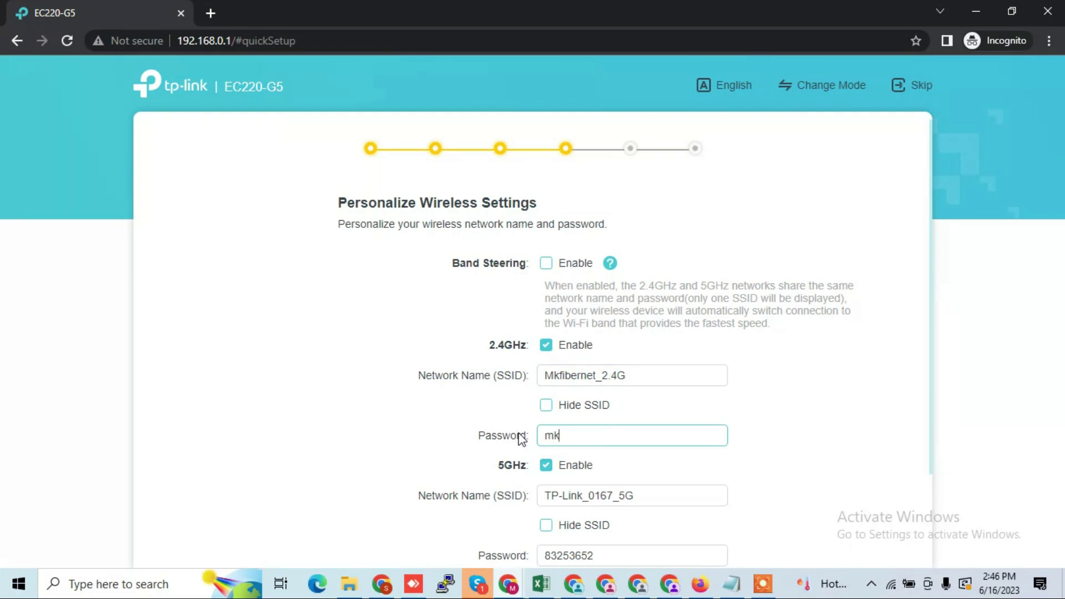
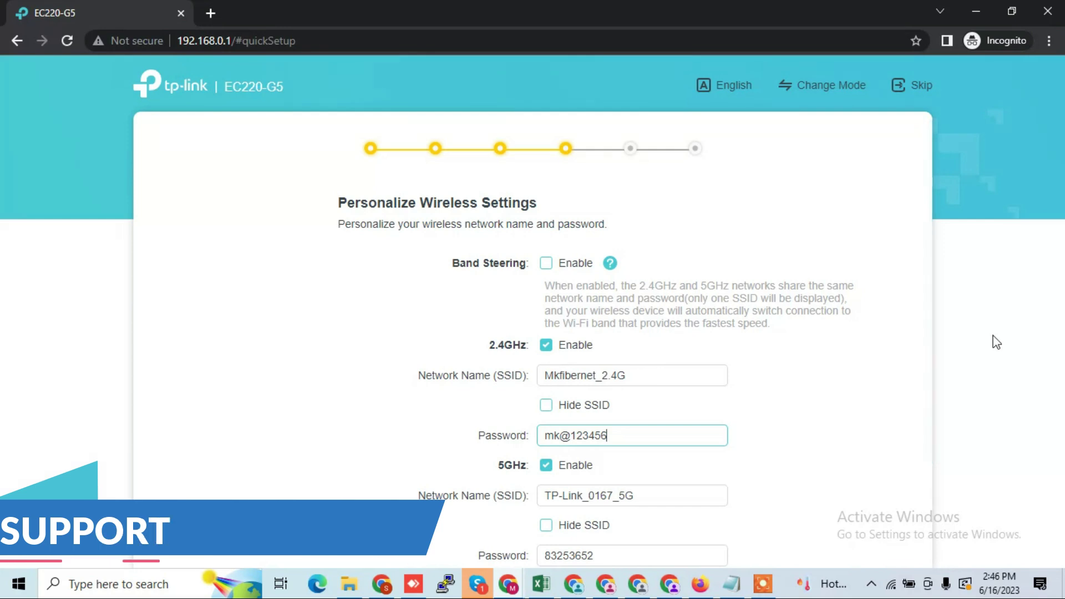
- Rename the 5GHz network Mkfibernet_5G and give it the same new Wi-Fi password
left_click_drag(930, 325, 931, 422)
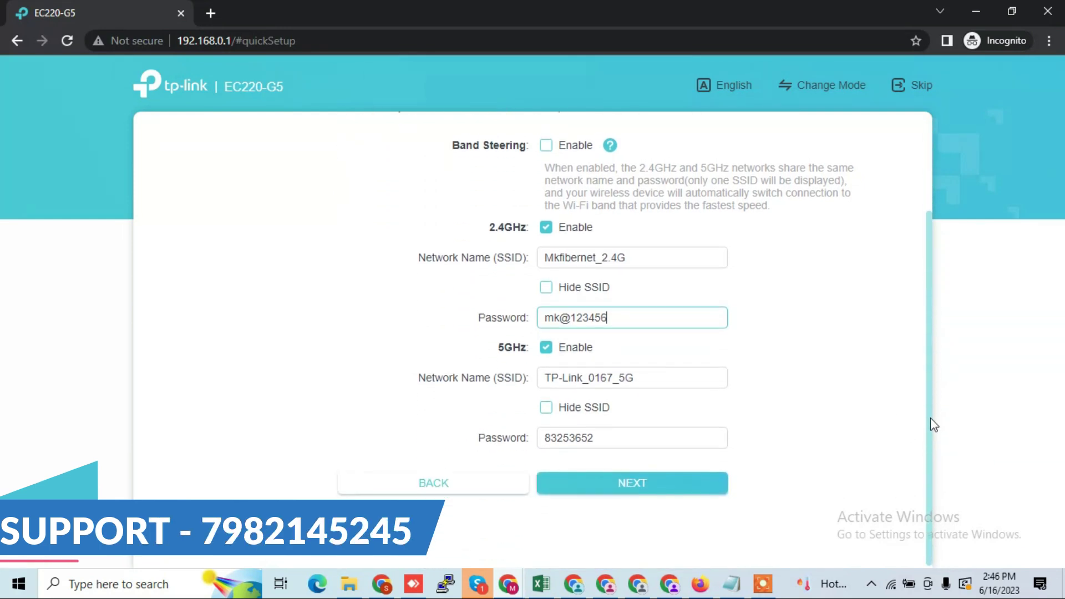
left_click_drag(644, 376, 516, 380)
type("MK")
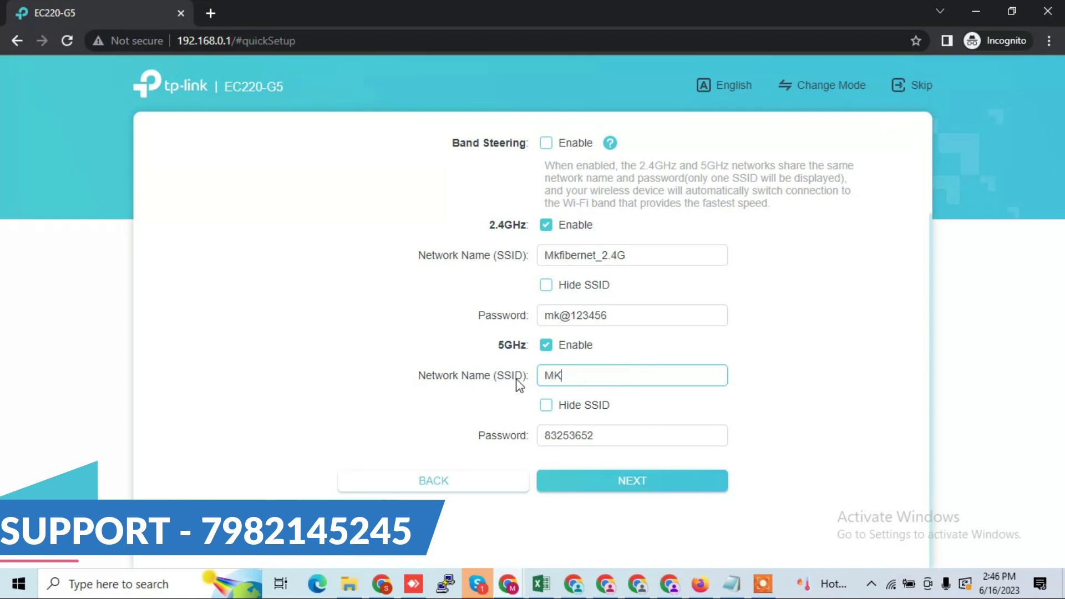
key("BackSpace")
type("kfibernet")
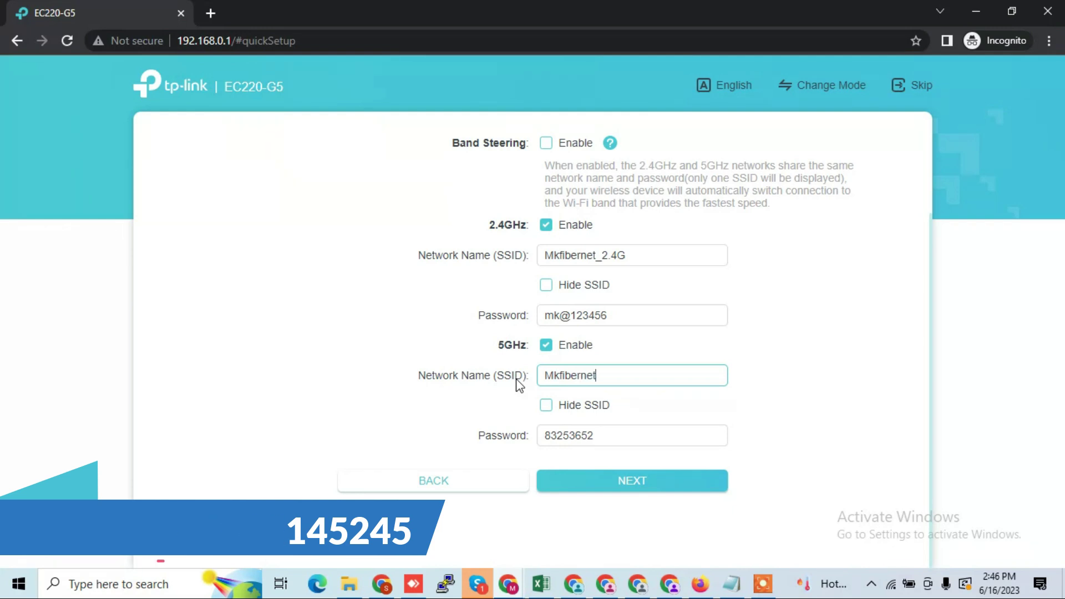
type("_")
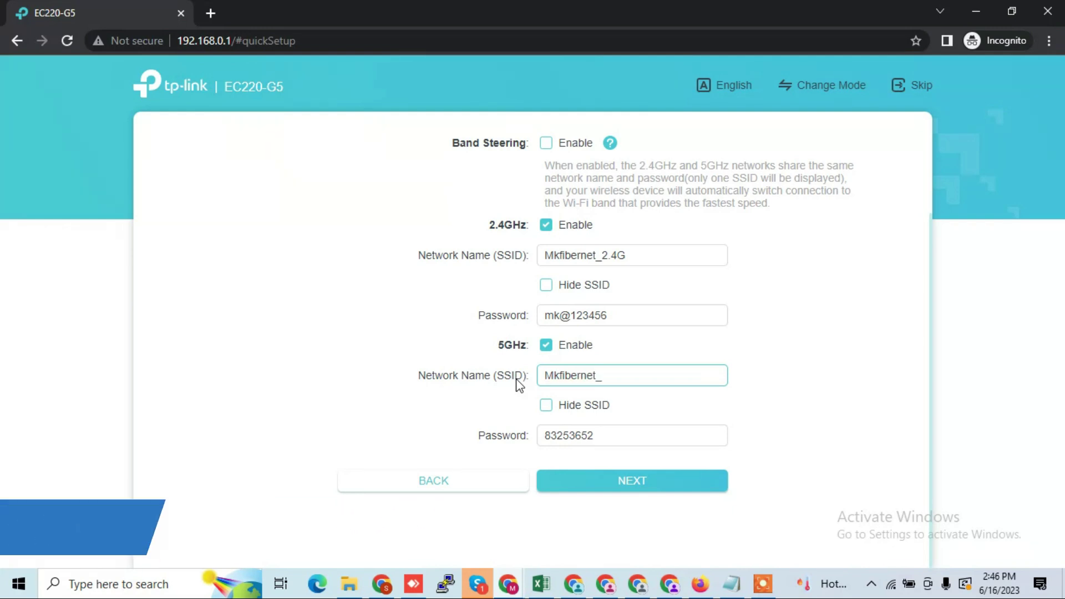
type("5G")
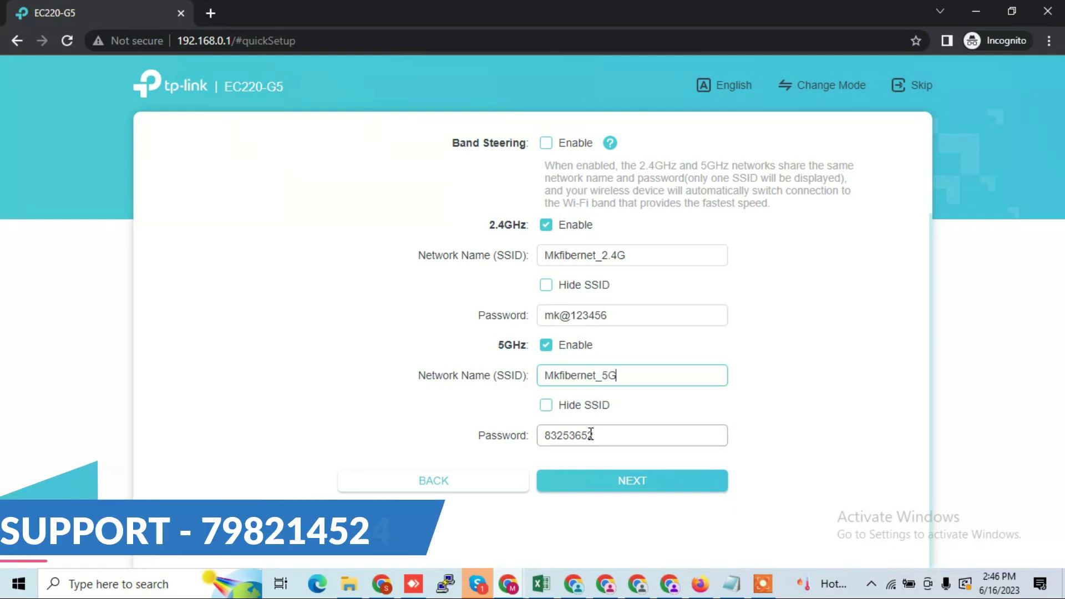
left_click_drag(606, 436, 530, 436)
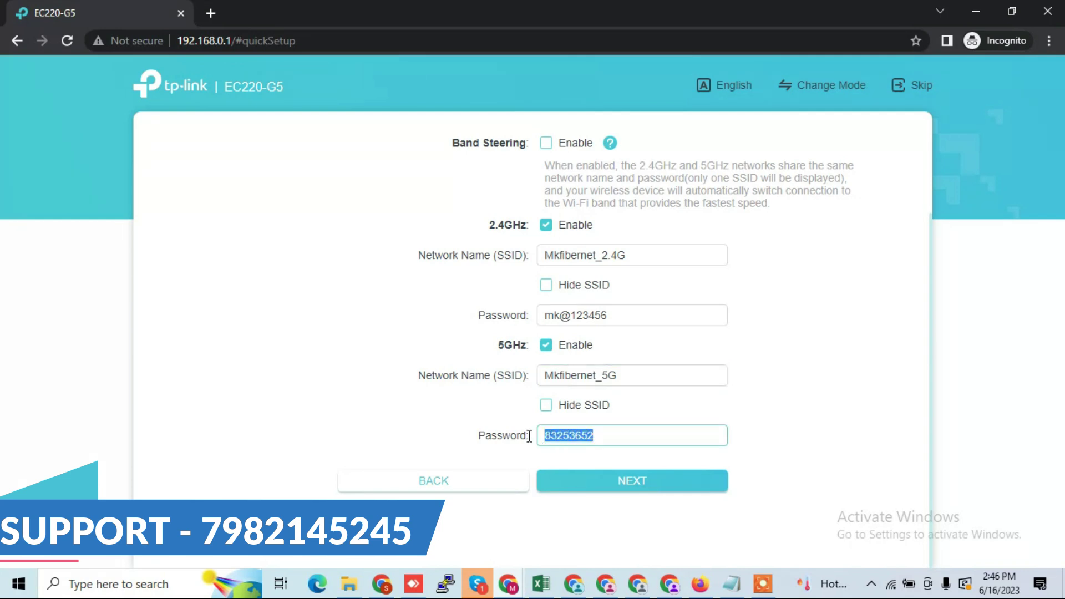
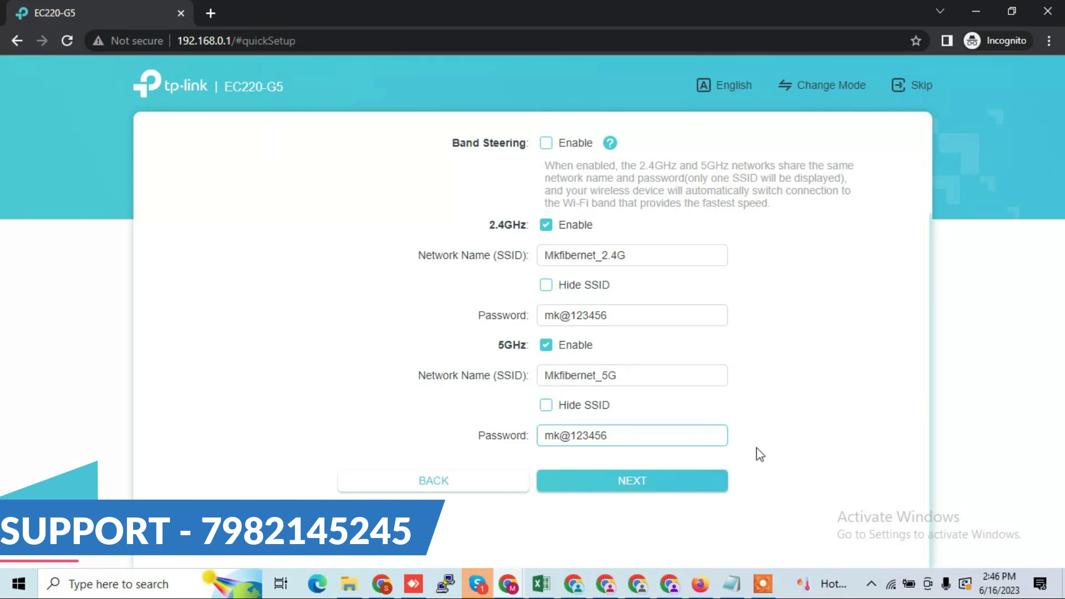
- Apply the wireless settings, then retry the connection test after No Internet Connection appears
left_click(637, 483)
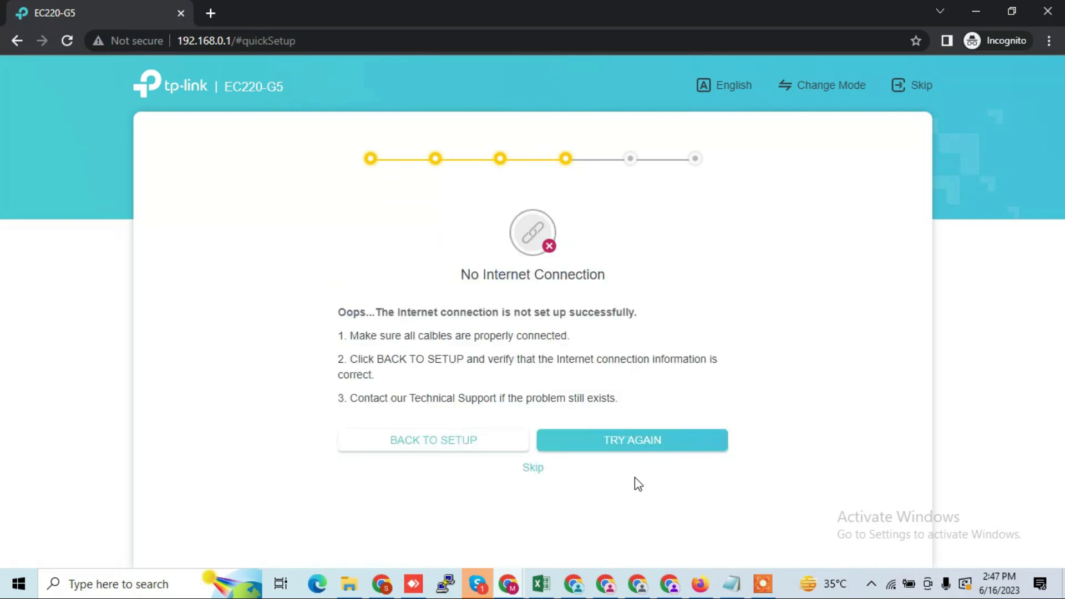
left_click(624, 450)
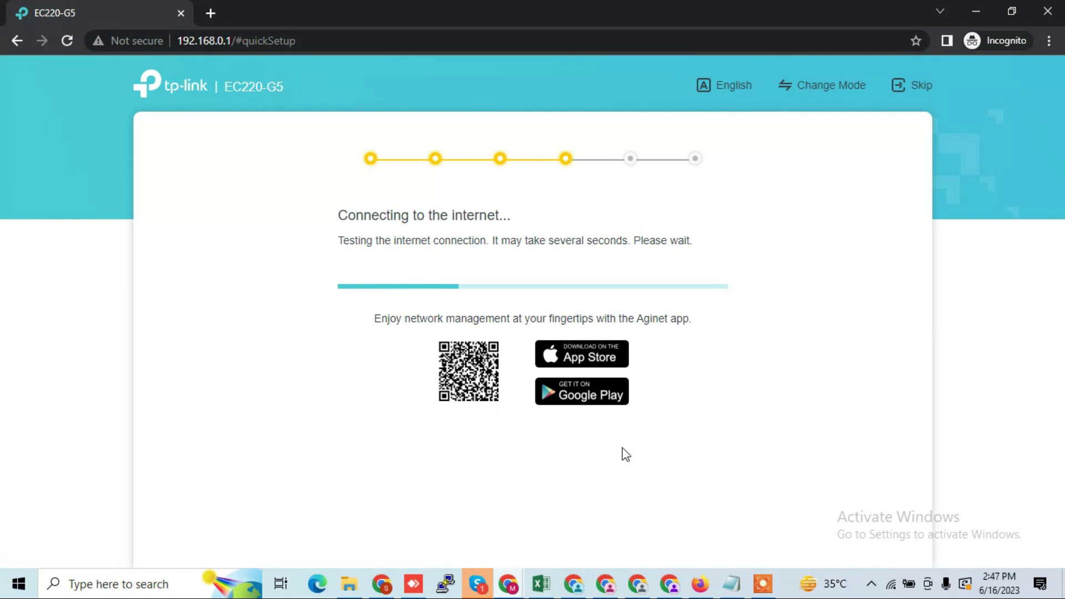
left_click(762, 582)
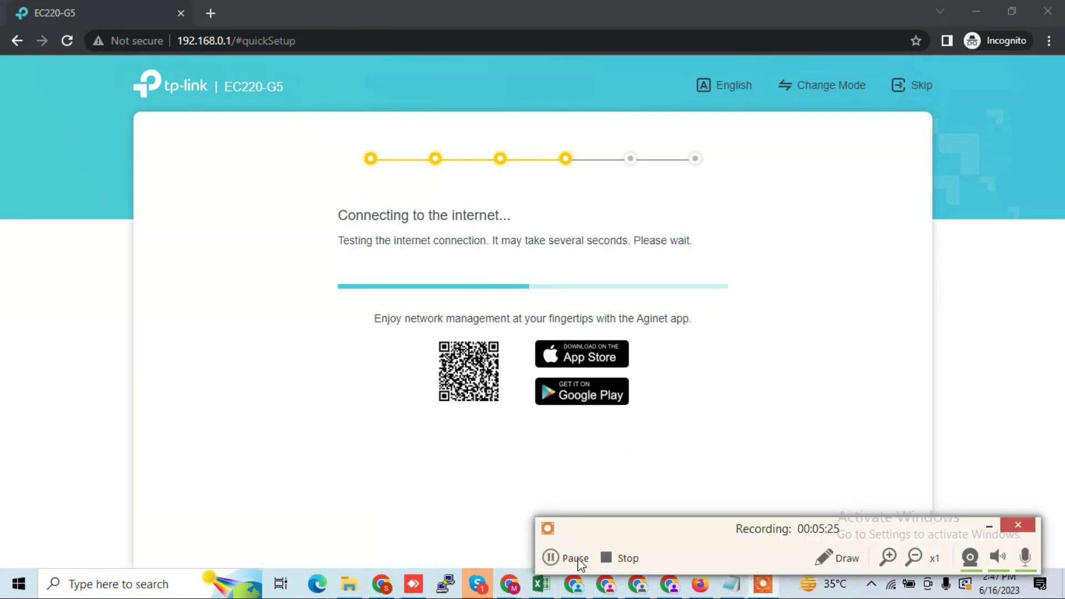
- Scroll through the Success summary of applied settings and proceed to the cloud service step
left_click(989, 526)
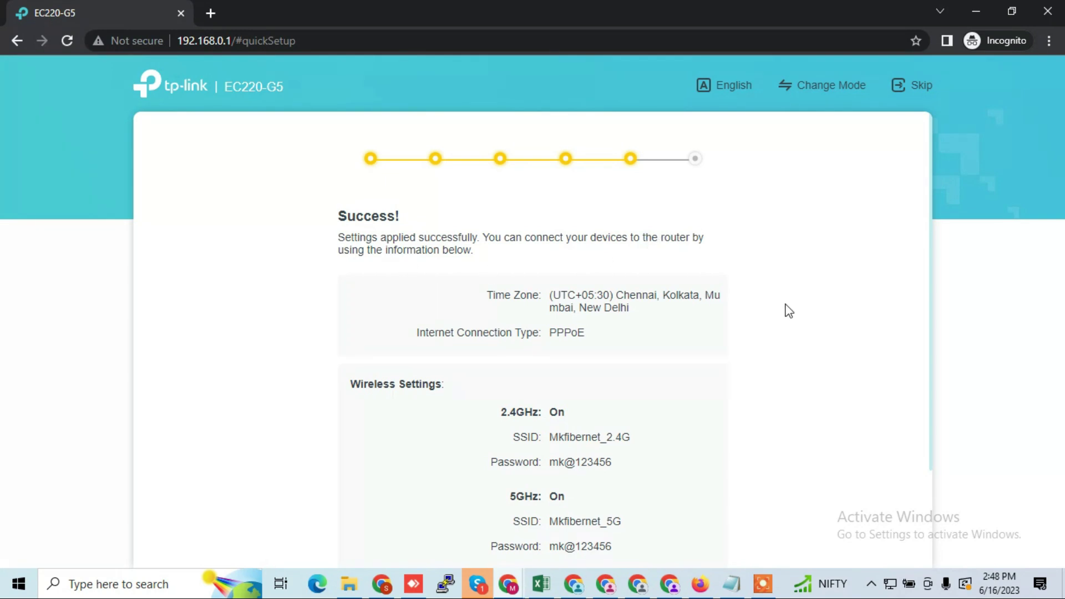
scroll(930, 328, "down", 2)
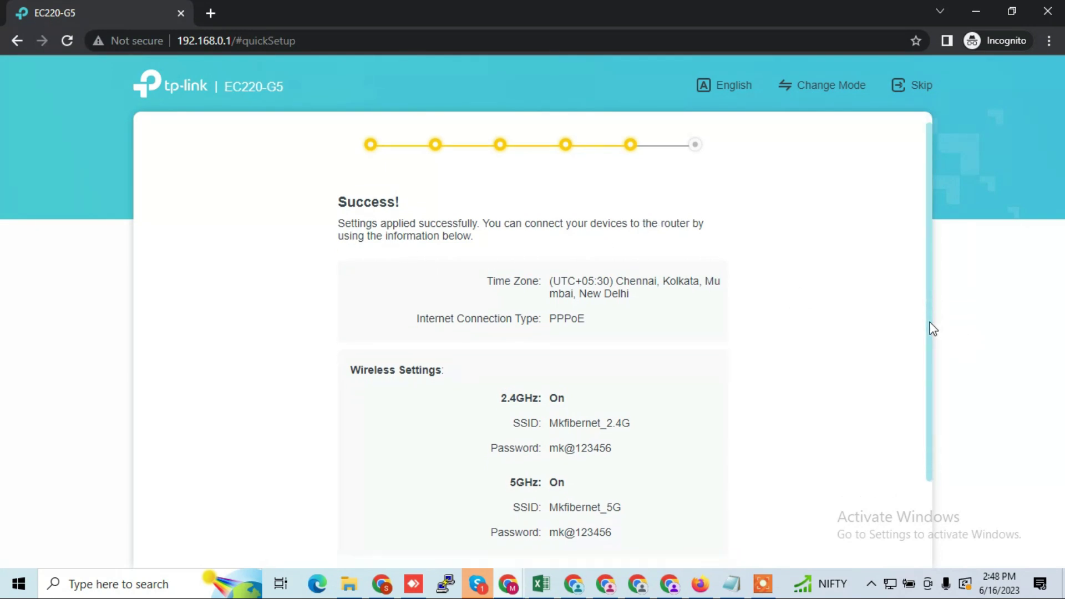
left_click_drag(930, 340, 926, 386)
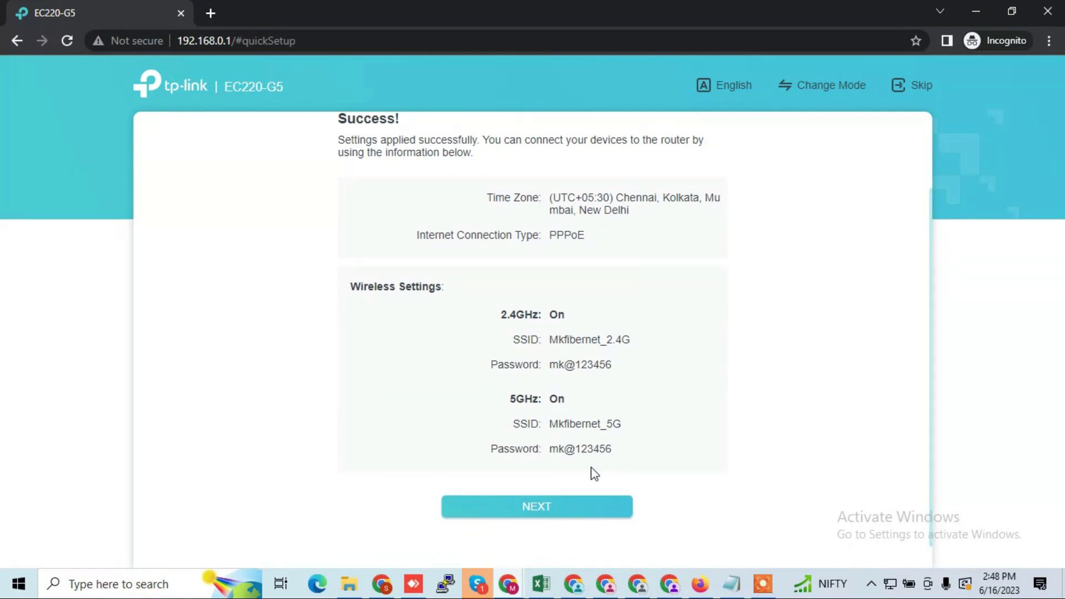
left_click(537, 513)
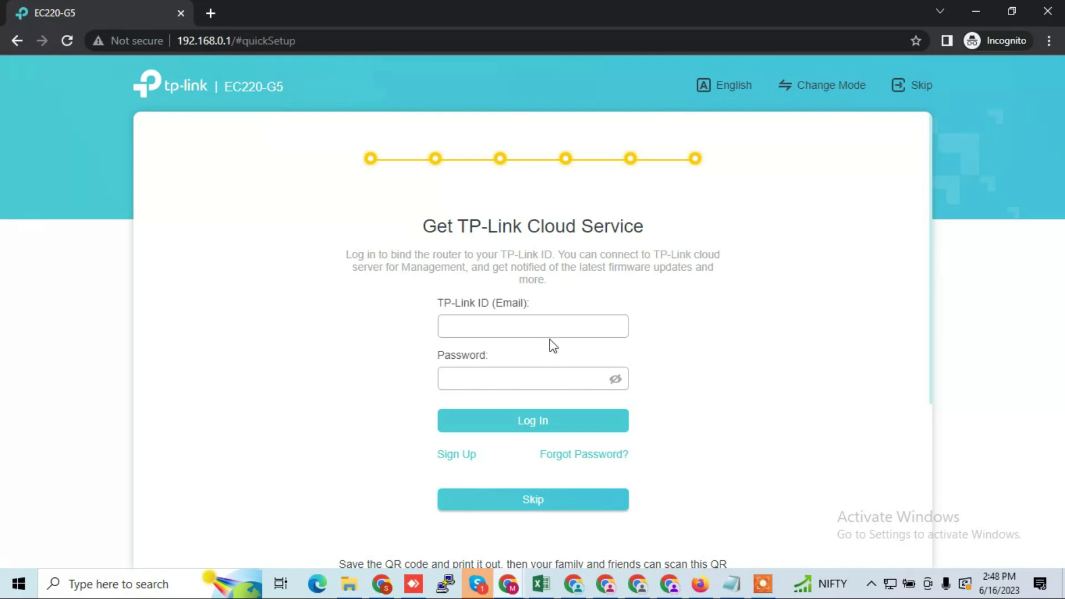
- Skip the TP-Link Cloud sign-in and check the Network Map's PPPoE IP 100.127.64.253
left_click(532, 509)
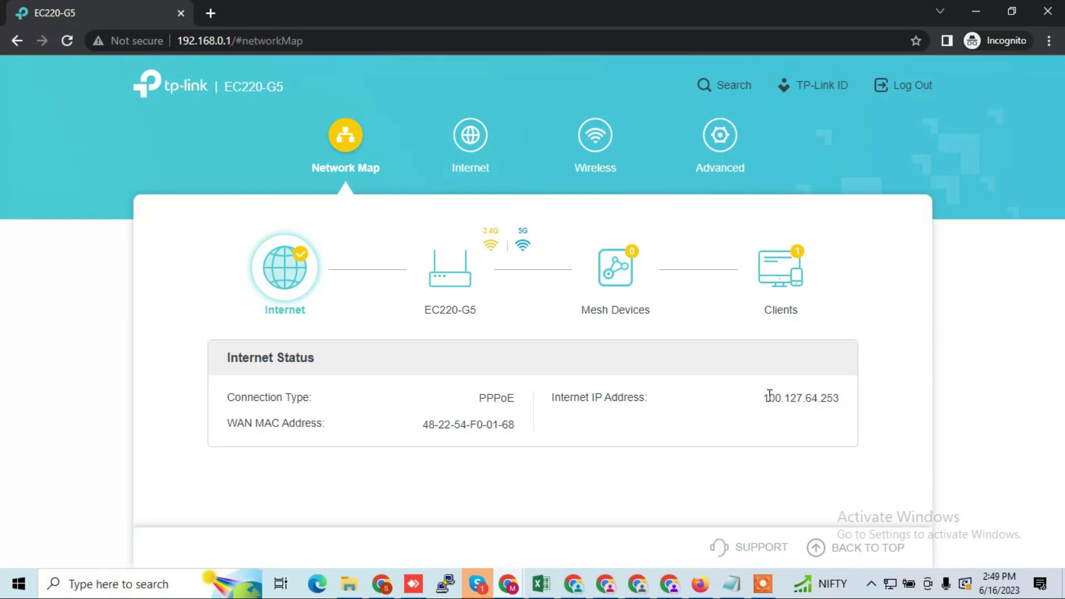
left_click_drag(770, 398, 836, 396)
left_click(823, 415)
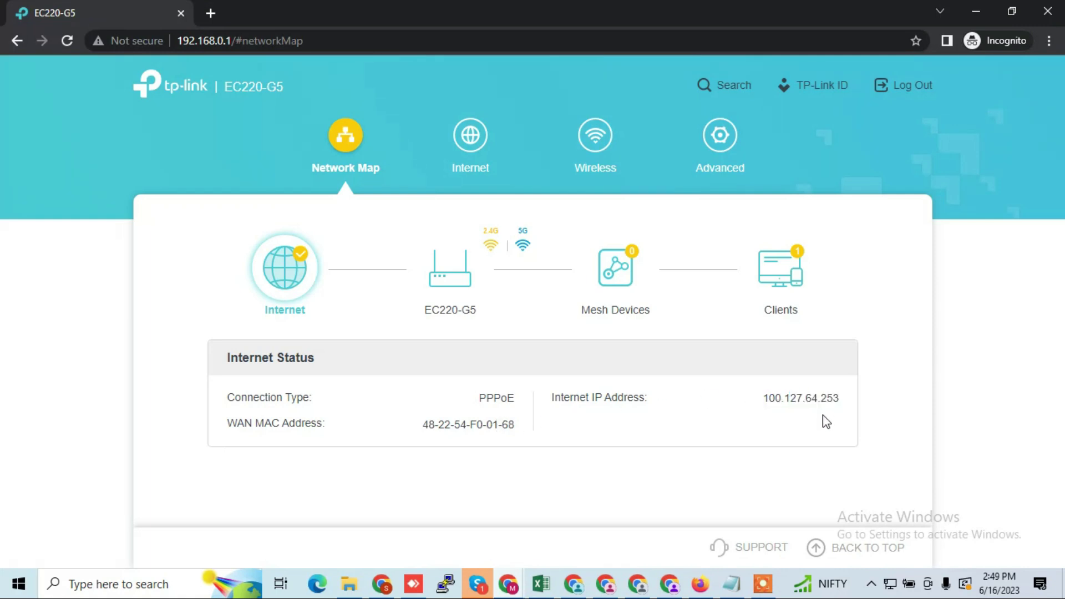